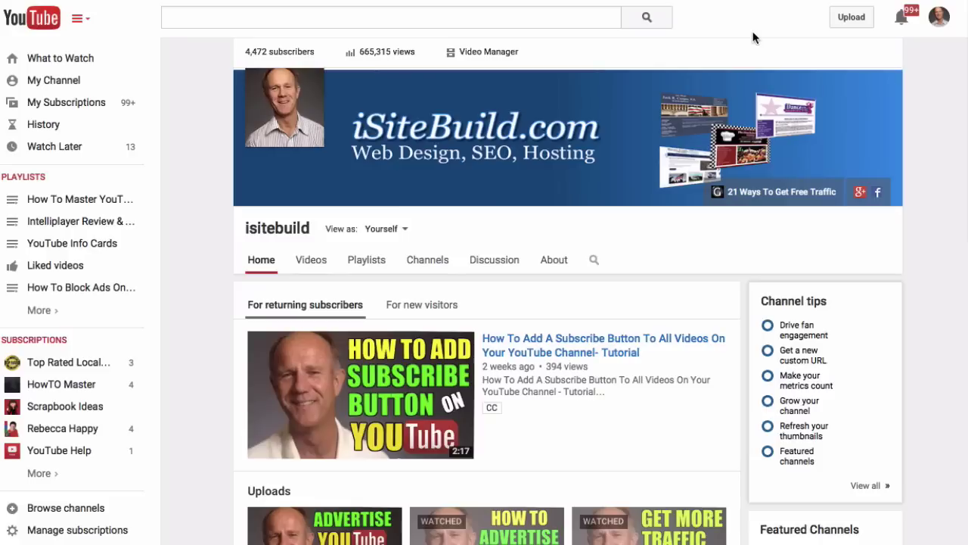
pyautogui.click(940, 18)
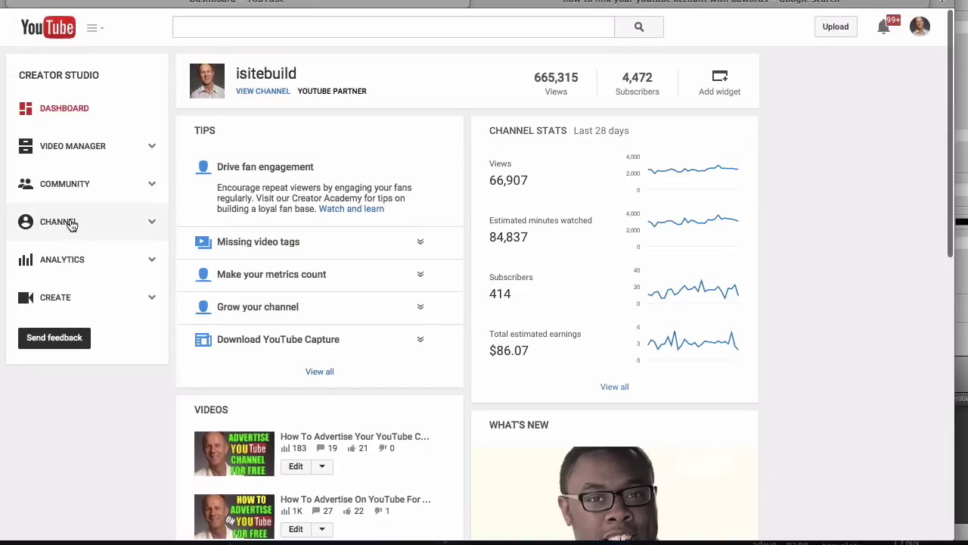
pyautogui.click(68, 223)
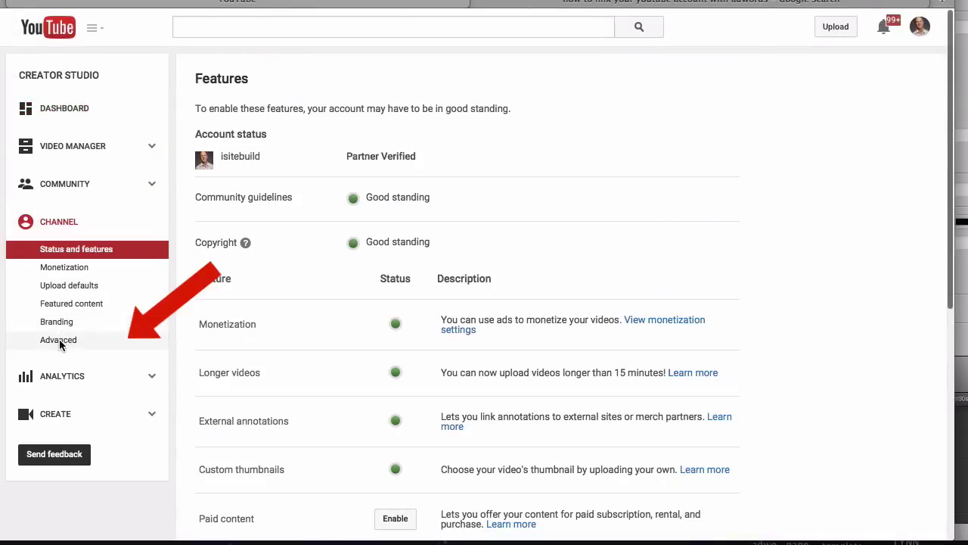
pyautogui.click(59, 341)
pyautogui.scroll(-3, 387, 358)
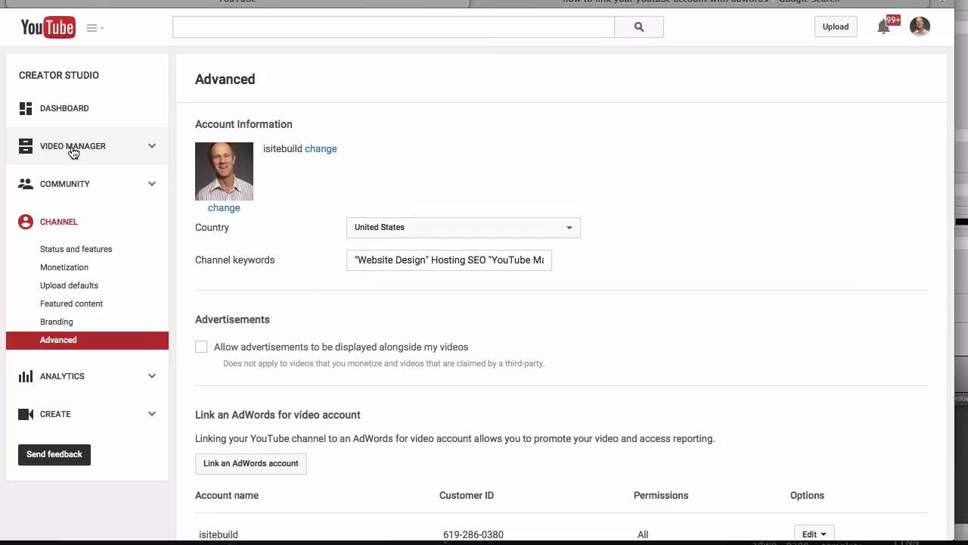
# In Video Manager, open the Edit options for the Web Design Salisbury MD video.
pyautogui.click(71, 146)
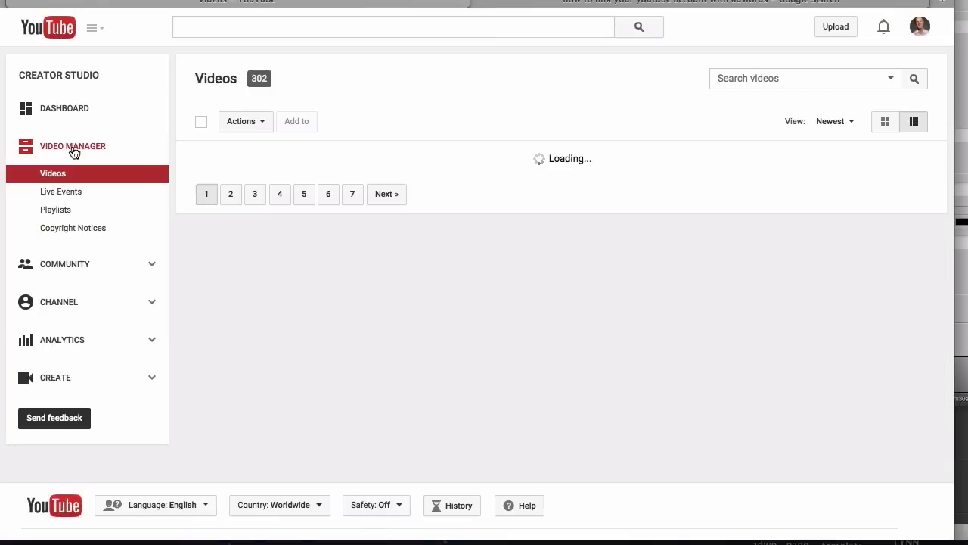
pyautogui.scroll(-5, 480, 240)
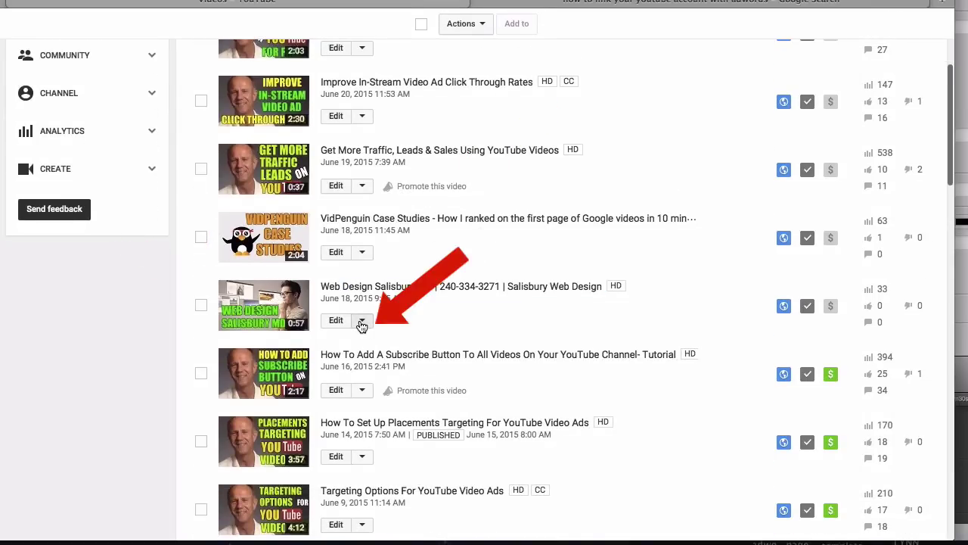
pyautogui.click(361, 322)
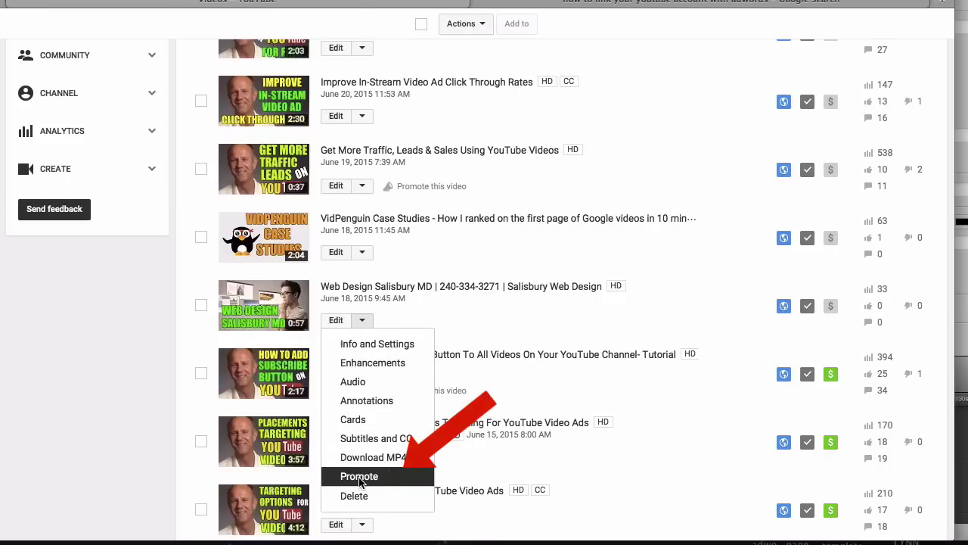
# Start a promotion campaign for the video with a $5 daily budget and preview the in-display ad.
pyautogui.click(359, 477)
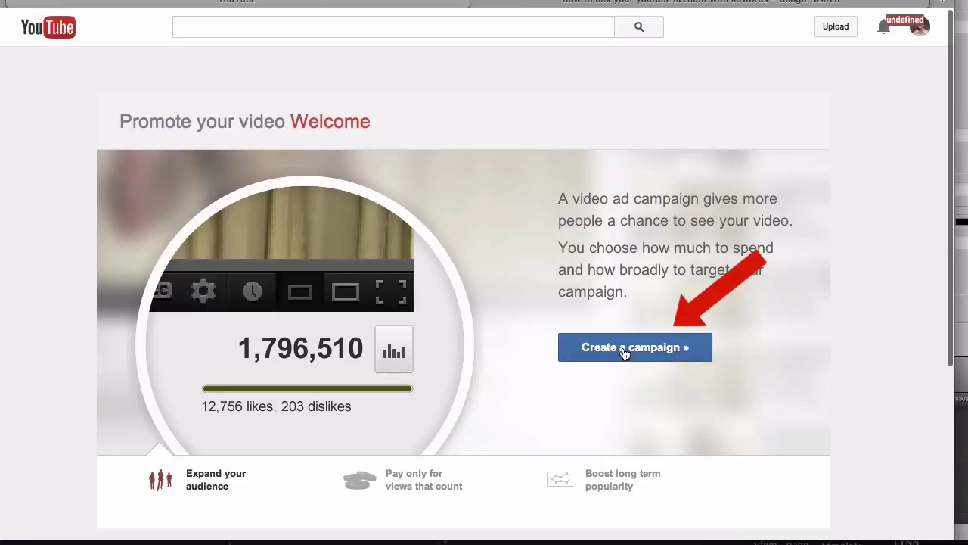
pyautogui.click(625, 356)
pyautogui.click(323, 255)
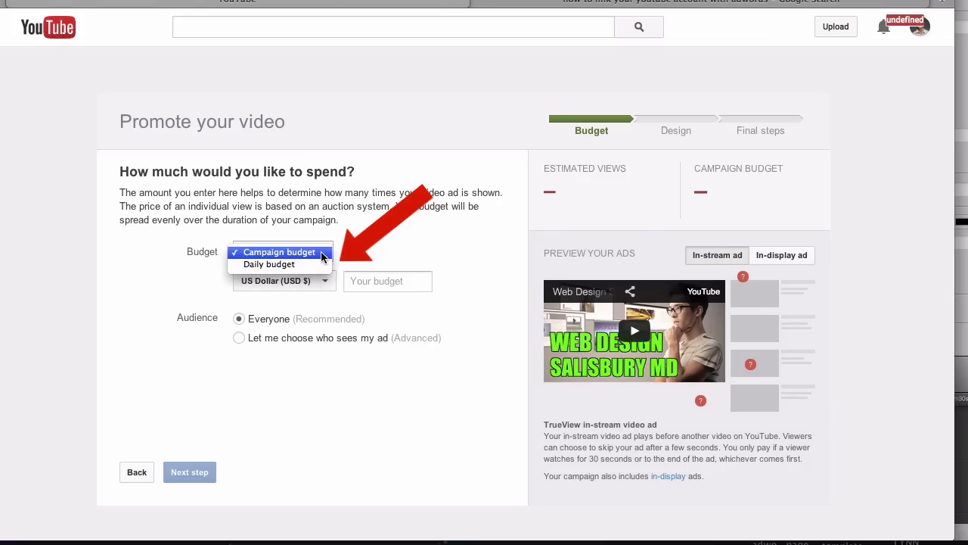
pyautogui.click(287, 266)
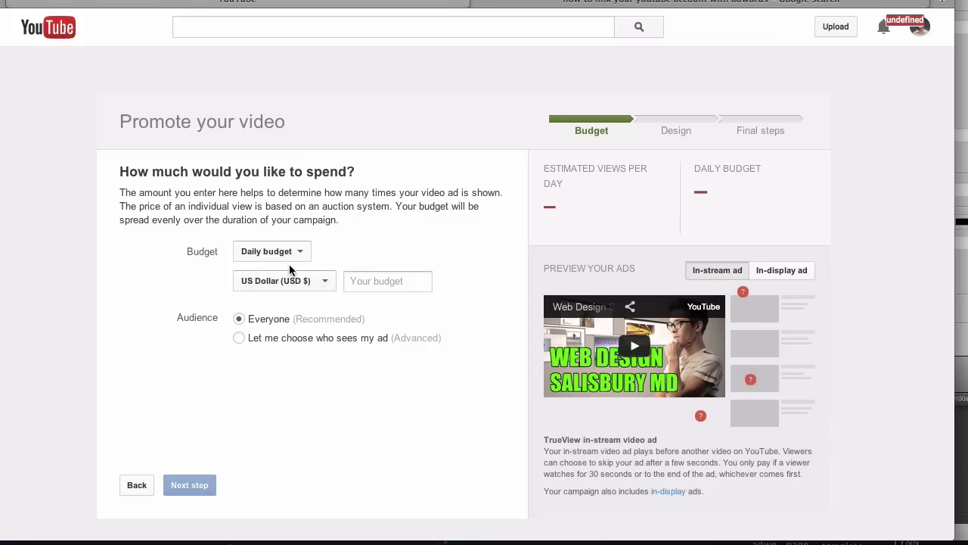
pyautogui.click(362, 281)
pyautogui.write('5')
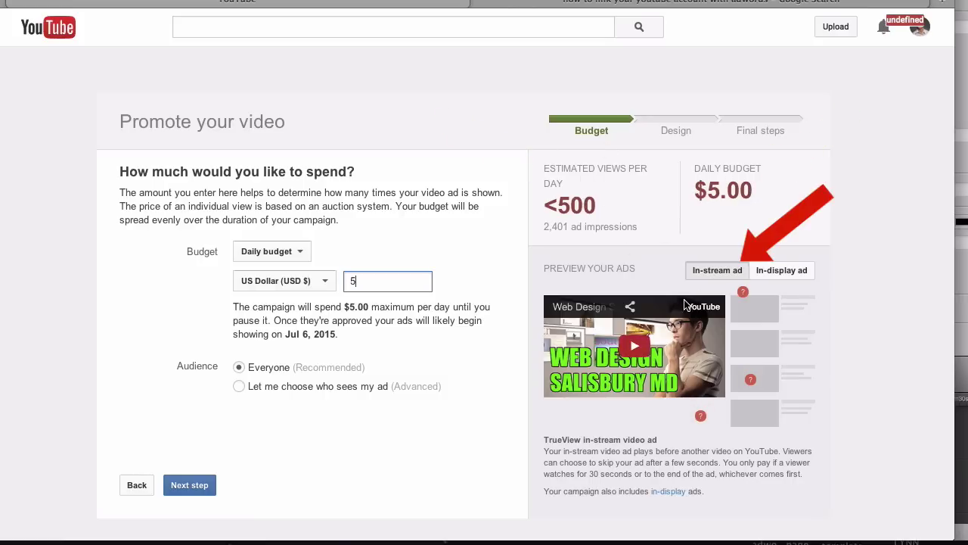
pyautogui.click(610, 485)
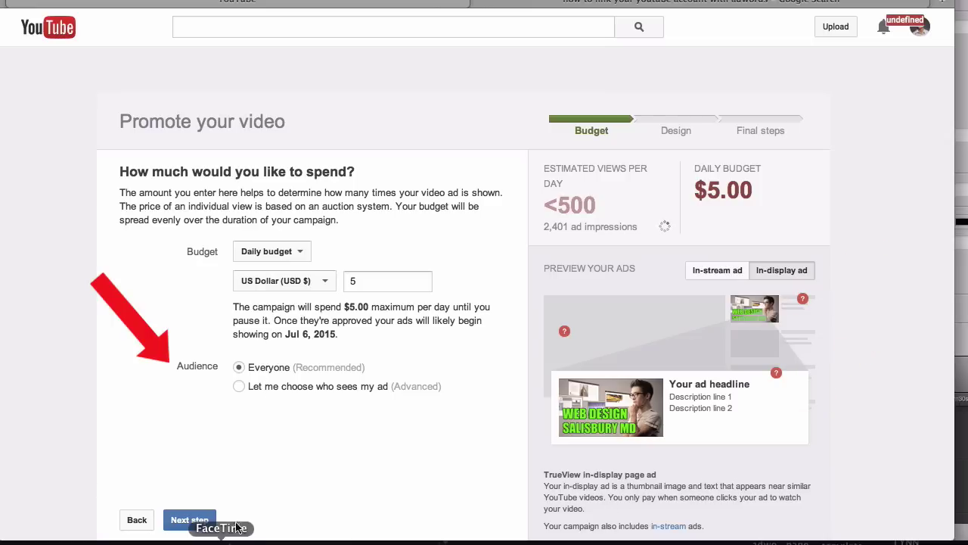
# Design the ad with the Web Design video frame as its thumbnail and continue.
pyautogui.click(185, 519)
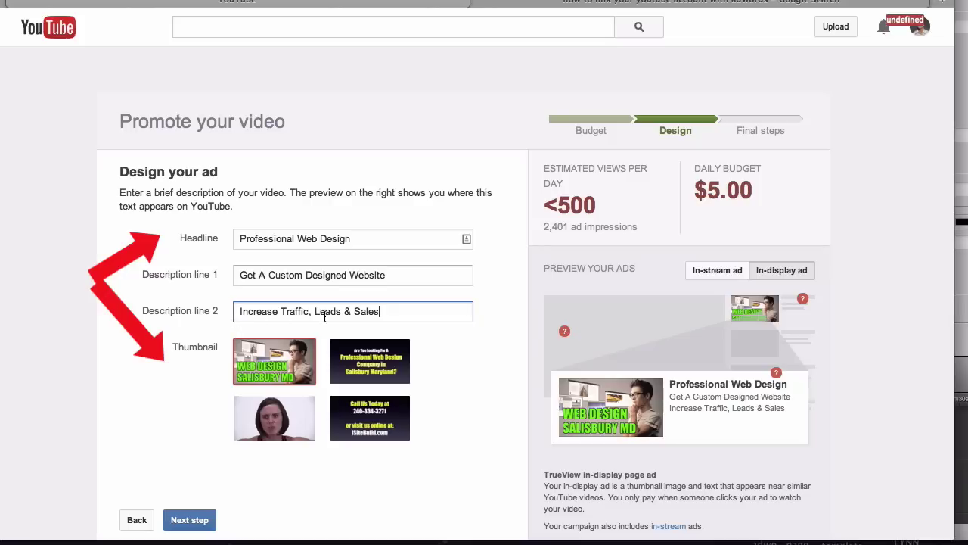
pyautogui.click(276, 359)
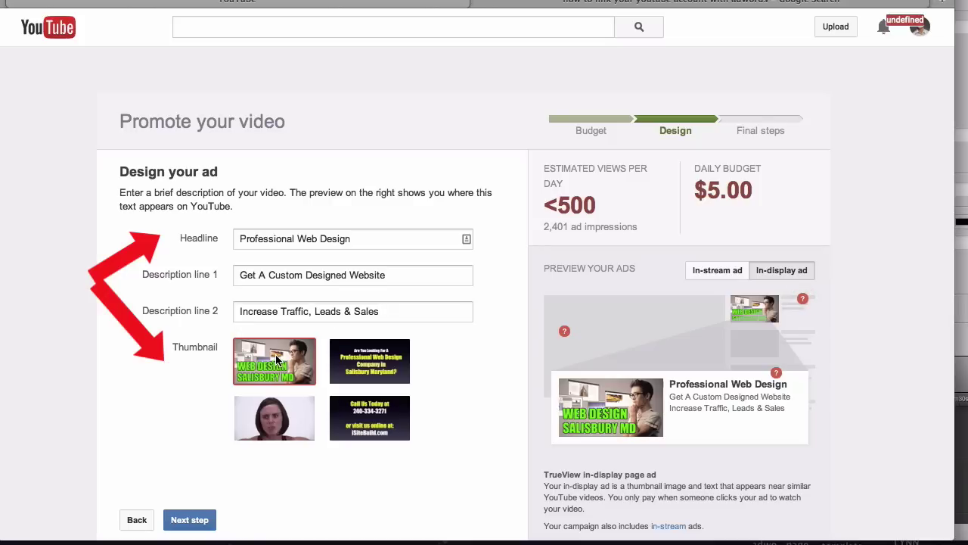
pyautogui.scroll(-3, 227, 386)
pyautogui.click(186, 409)
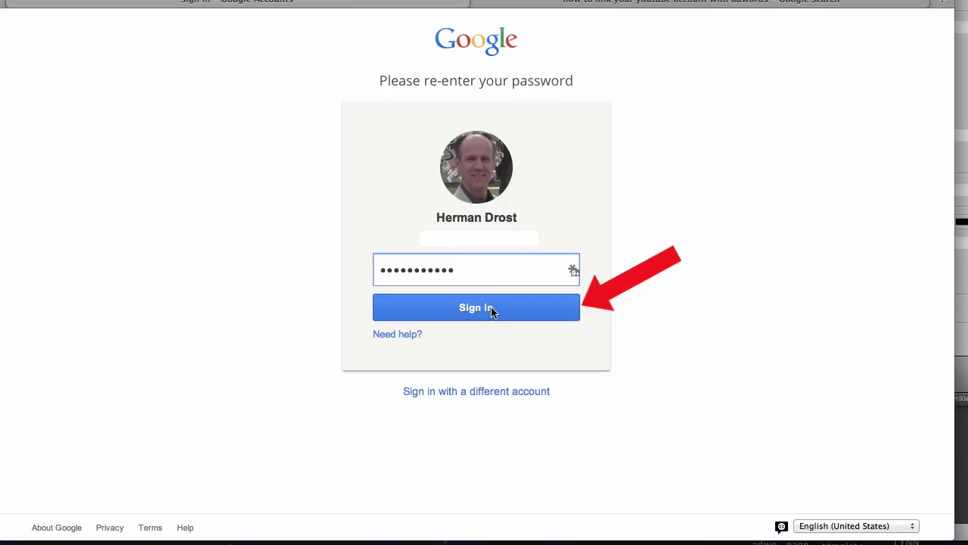
# Sign back in with the Google account password to reach the AdWords review page.
pyautogui.click(491, 310)
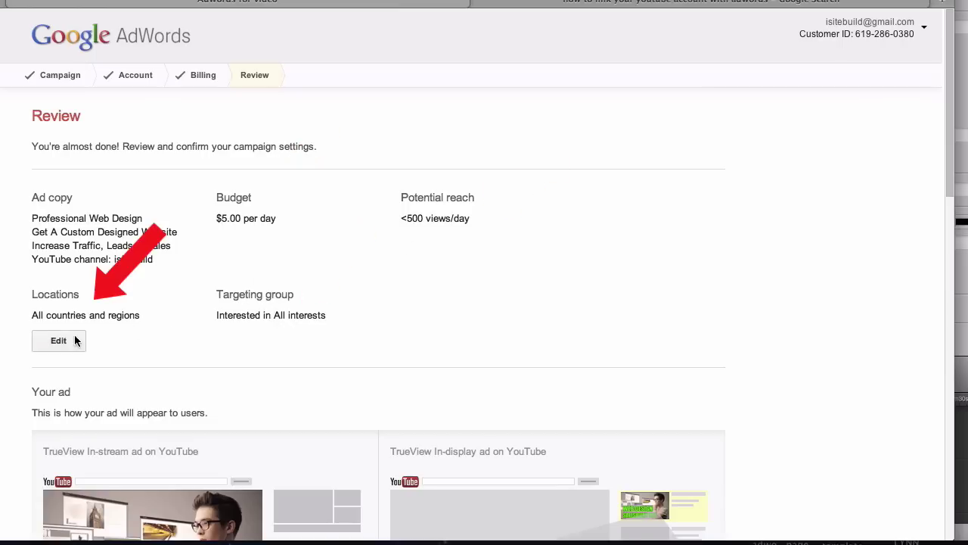
# Review the campaign details to the bottom of the page and create and launch it.
pyautogui.scroll(-3, 66, 342)
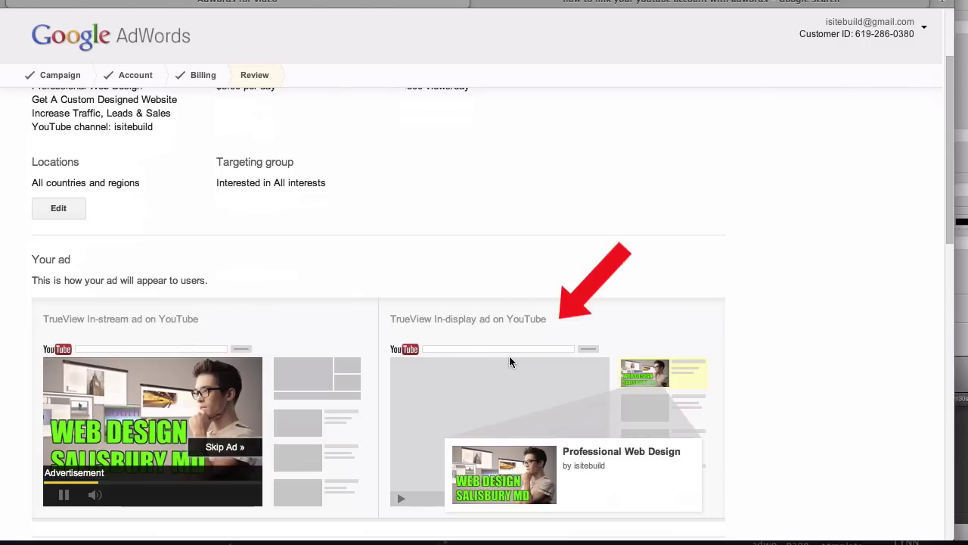
pyautogui.scroll(-2, 509, 356)
pyautogui.scroll(-5, 143, 466)
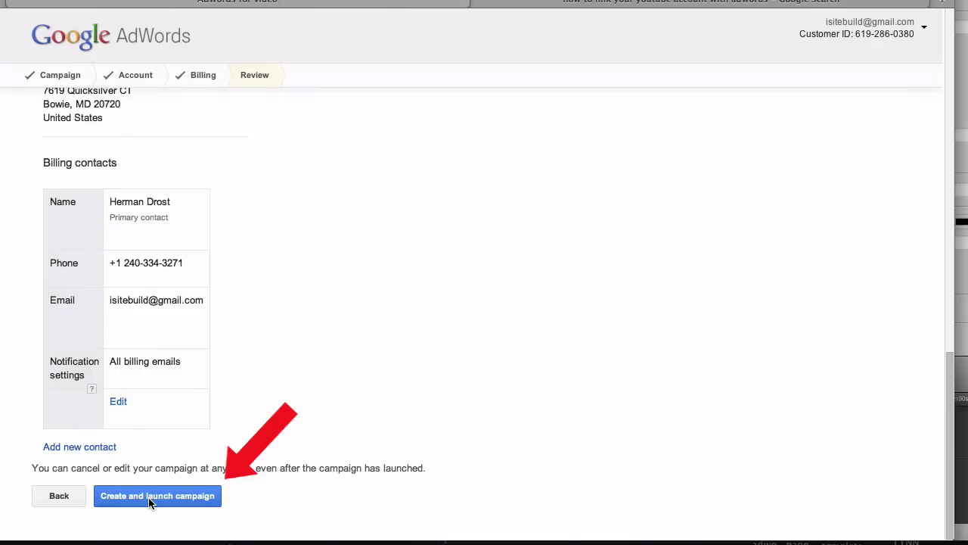
pyautogui.click(149, 497)
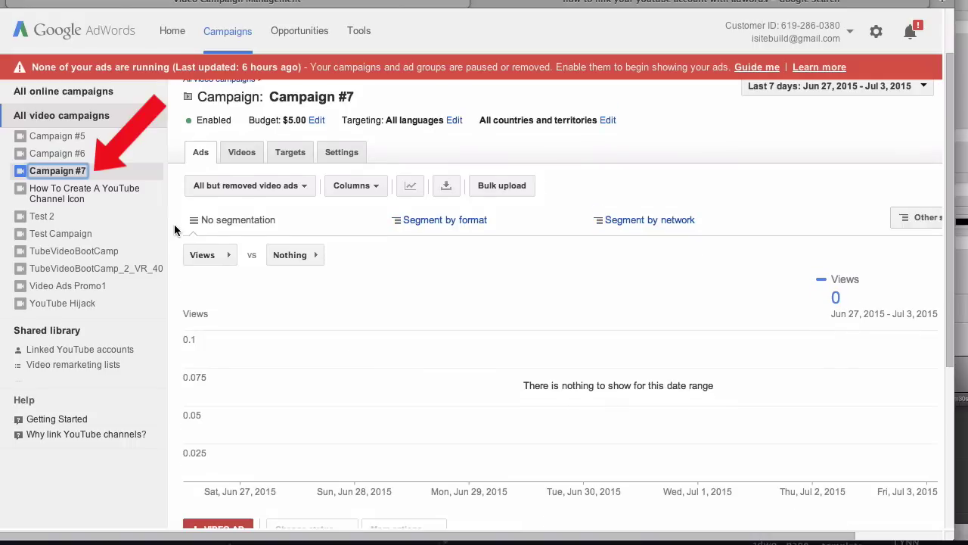
# Scroll Campaign #7's page down to the ads table showing Video Ad #3.
pyautogui.scroll(-3, 350, 418)
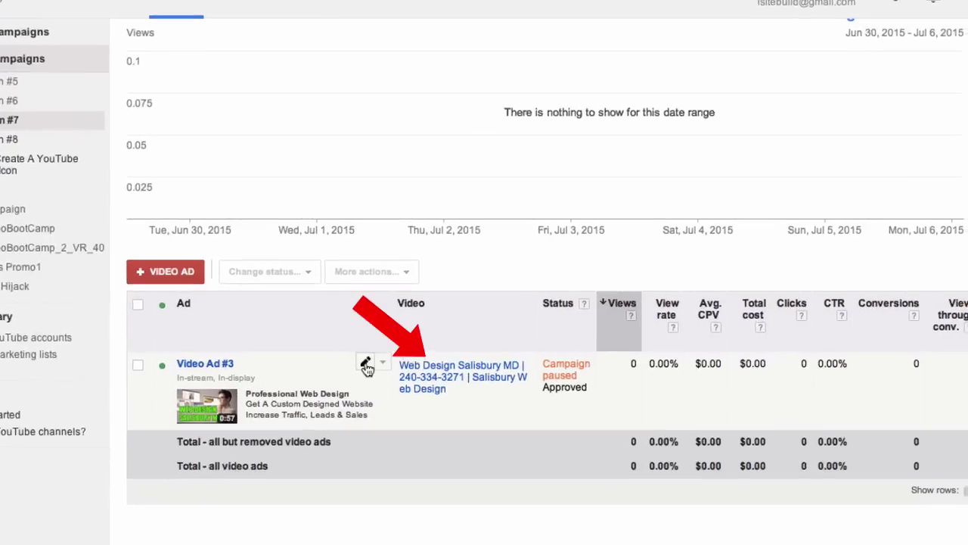
# Open Video Ad #3 for editing, accepting the edit warning.
pyautogui.click(434, 360)
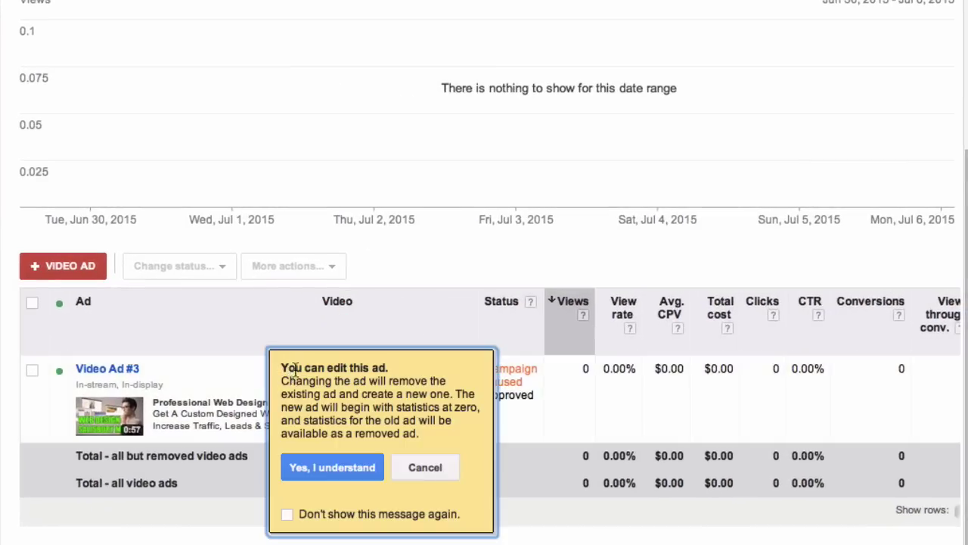
pyautogui.click(331, 468)
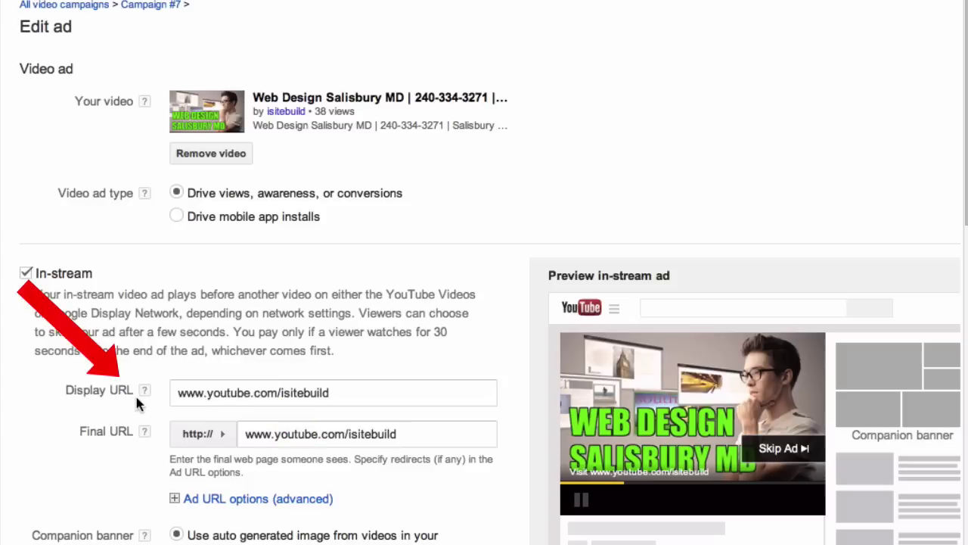